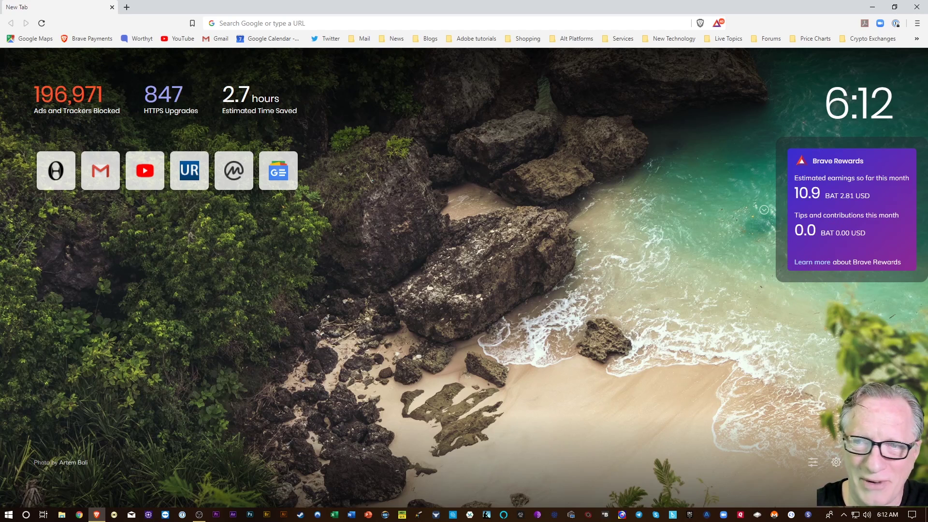
# - Claim the pending ads reward by passing the BAT-logo captcha, bringing the wallet to 30.3 BAT
pyautogui.click(809, 267)
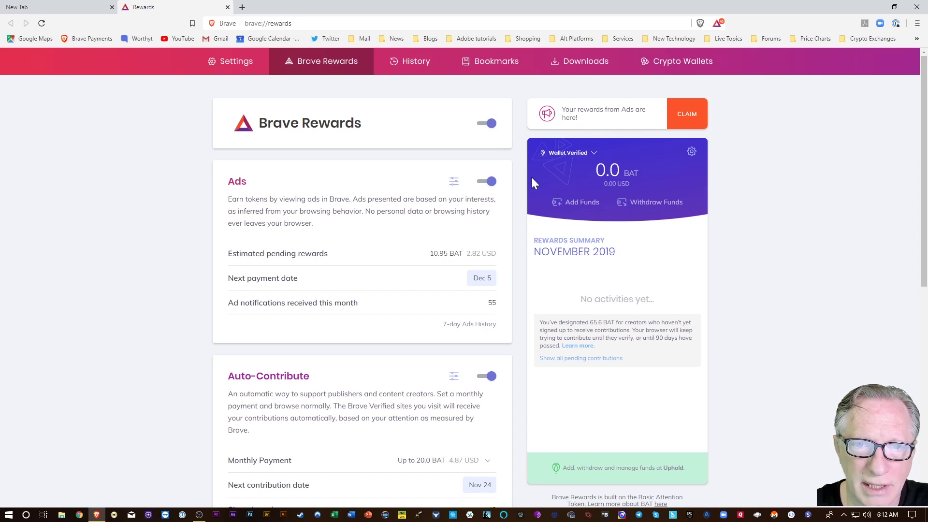
pyautogui.click(686, 116)
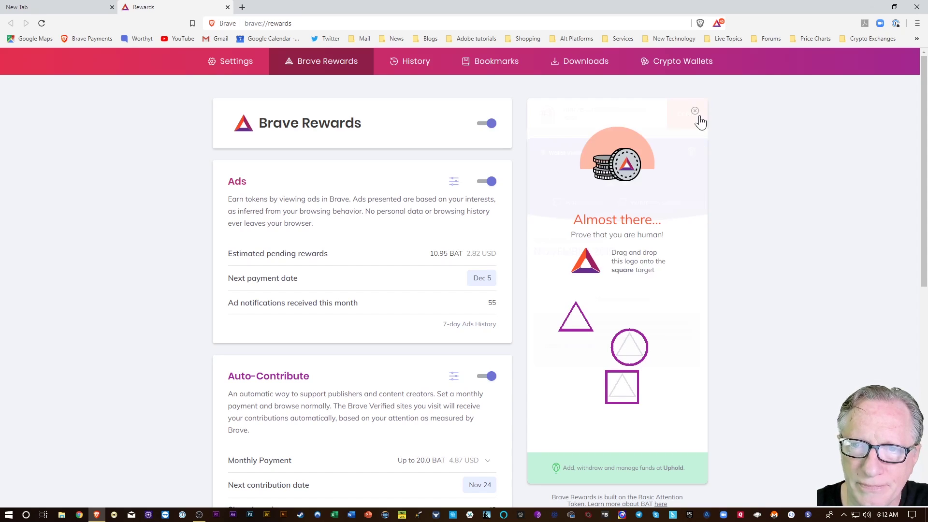
pyautogui.scroll(-2, 745, 269)
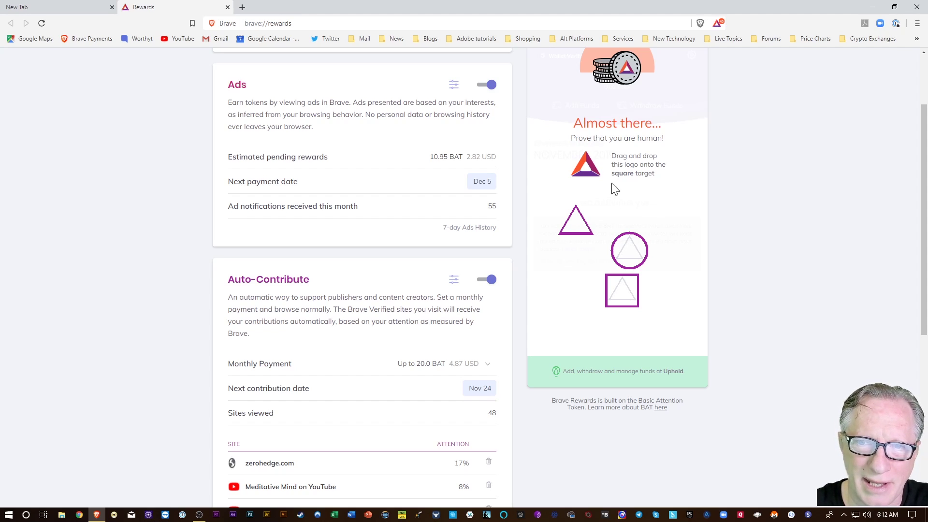
pyautogui.moveTo(587, 174); pyautogui.dragTo(594, 186)
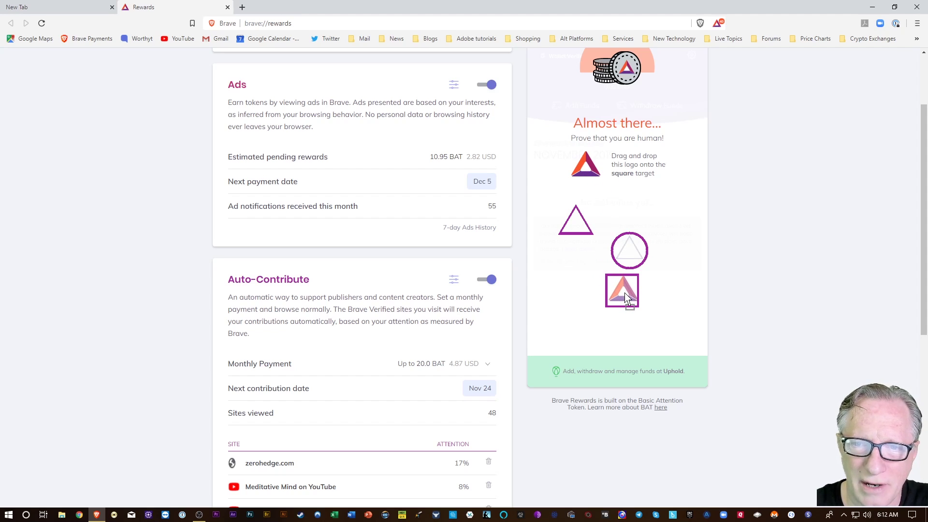
pyautogui.moveTo(623, 293); pyautogui.dragTo(629, 295)
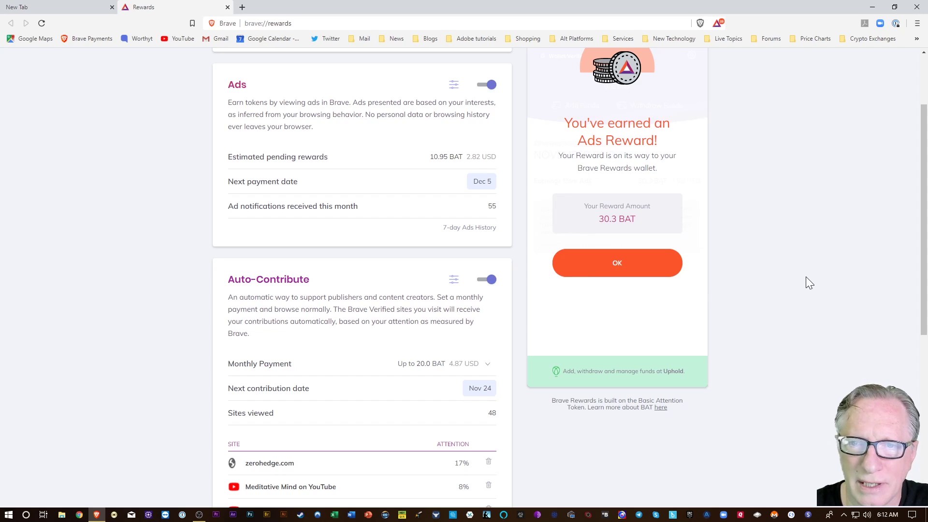
pyautogui.click(615, 265)
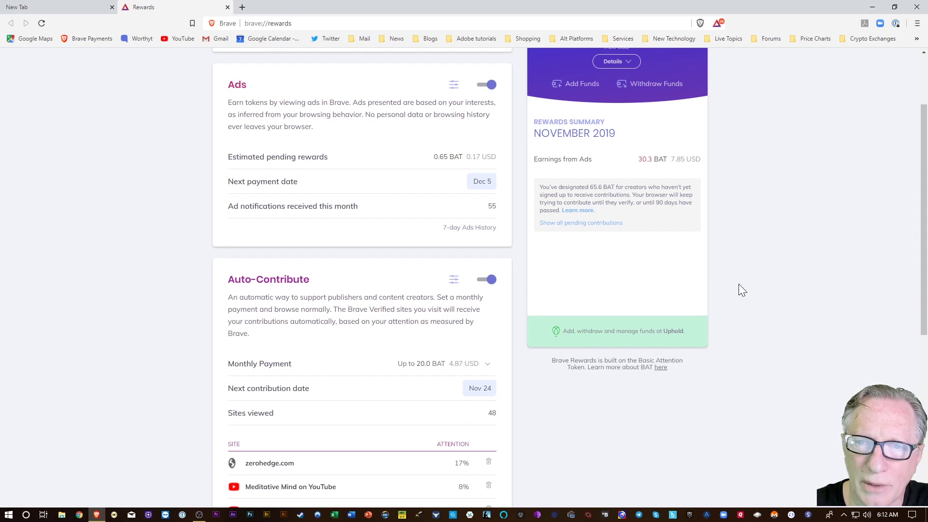
pyautogui.scroll(2, 739, 290)
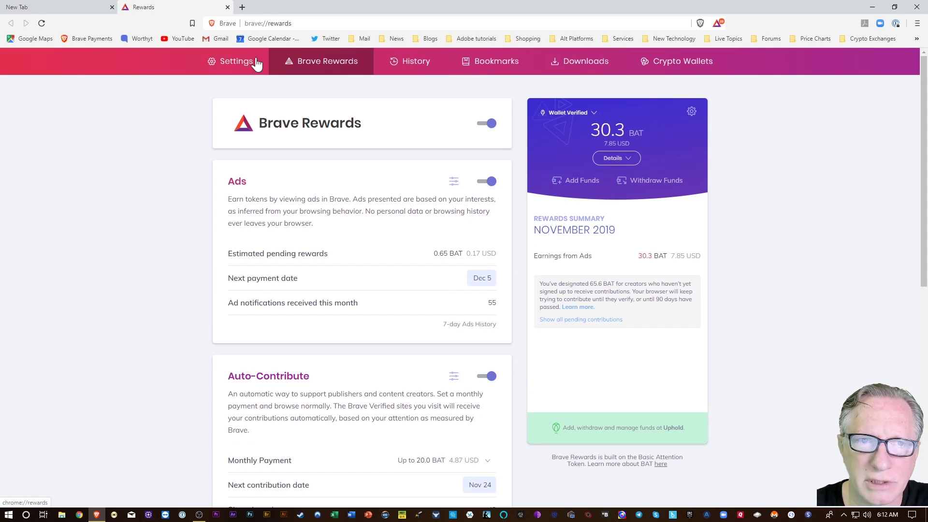
# - Check Brave version 1.0.0 on the About Brave page, then open Get started settings
pyautogui.click(917, 23)
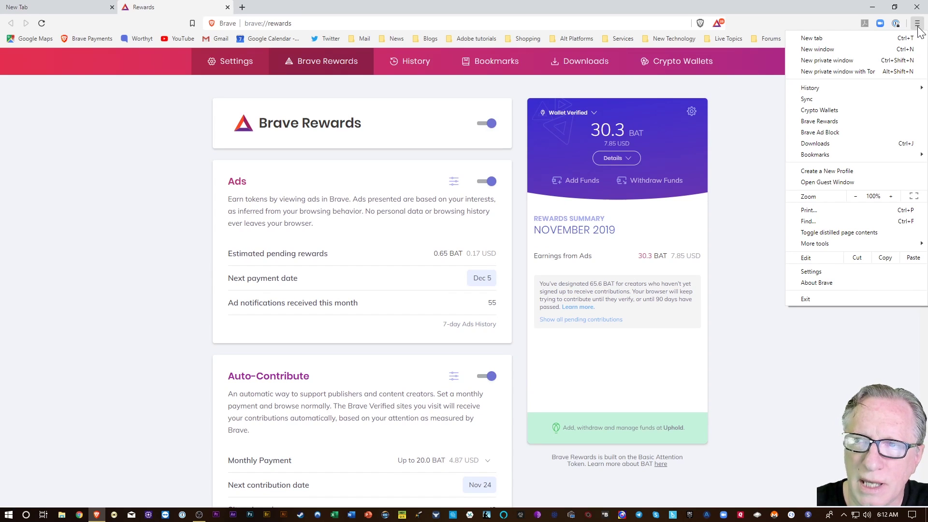
pyautogui.click(848, 284)
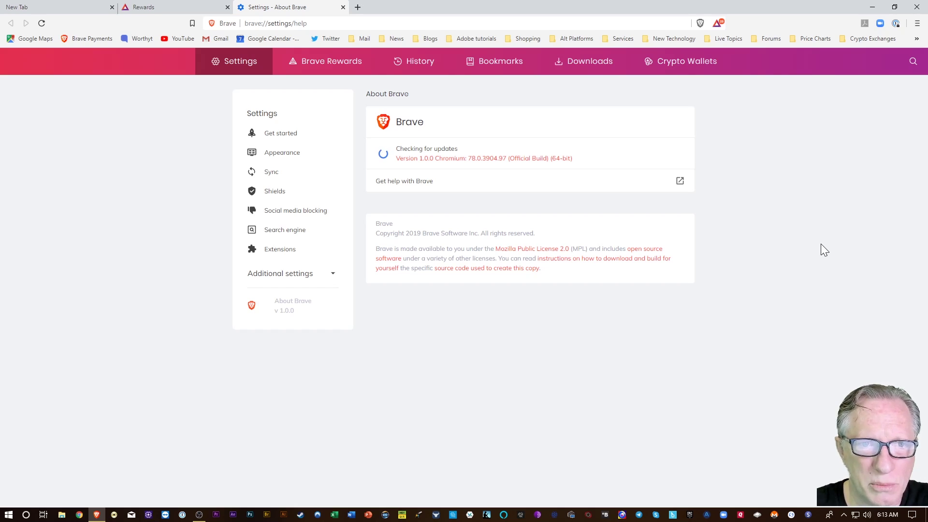
pyautogui.click(270, 134)
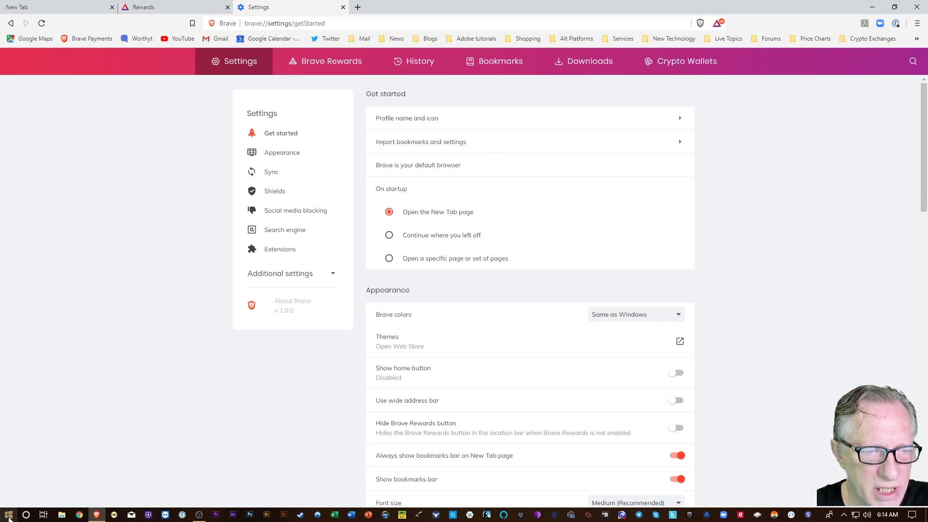
# - Confirm in Windows Default apps that Brave is the chosen web browser
pyautogui.click(9, 515)
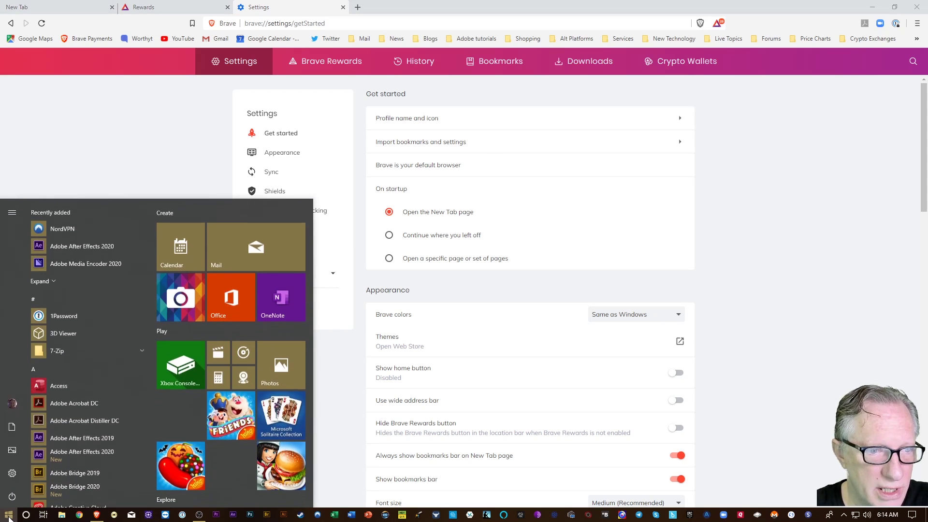
pyautogui.click(12, 473)
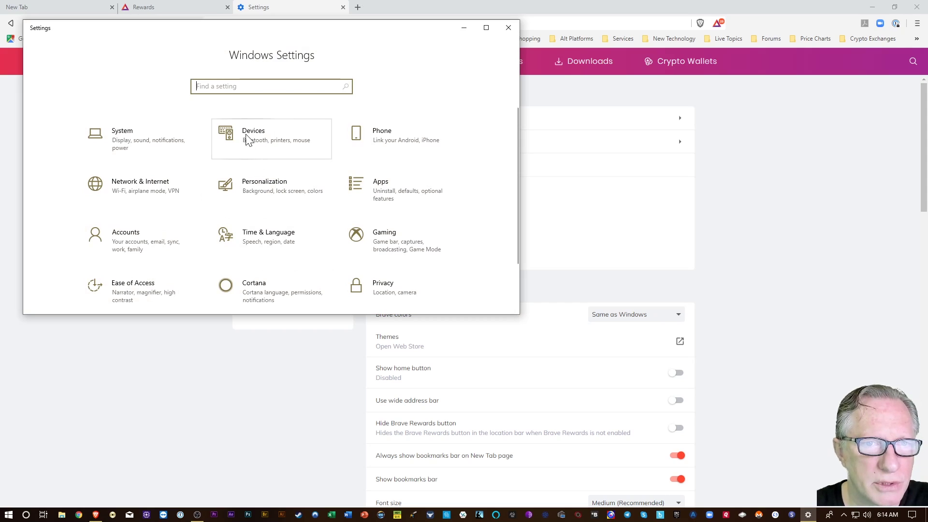
pyautogui.click(391, 194)
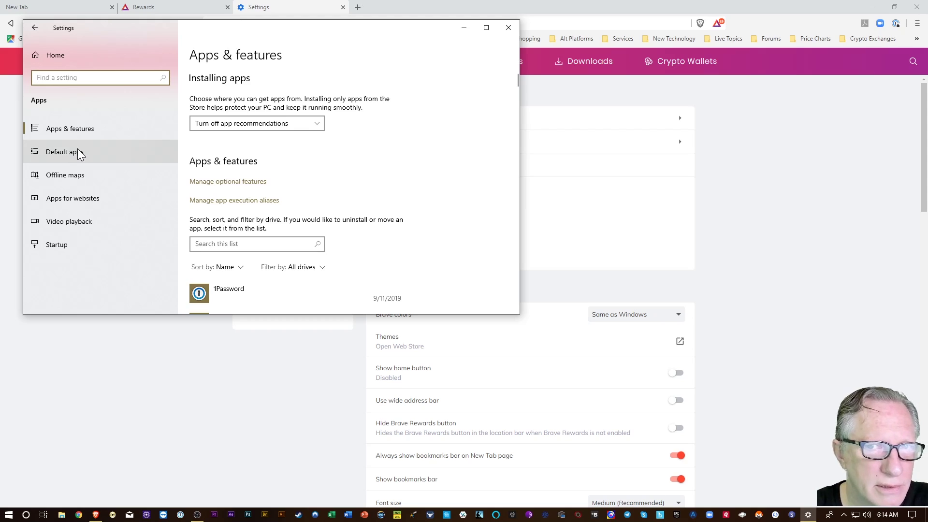
pyautogui.click(78, 153)
pyautogui.scroll(-5, 446, 226)
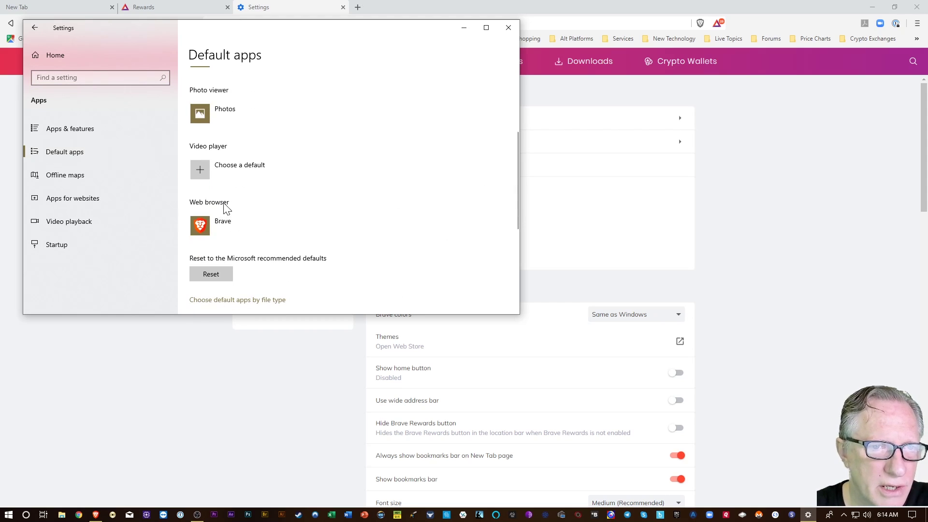
pyautogui.click(234, 228)
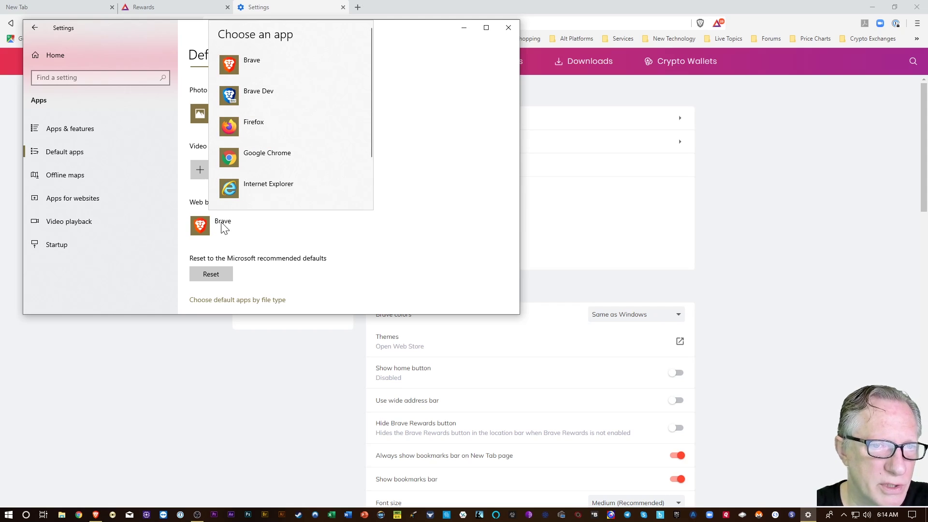
pyautogui.click(230, 234)
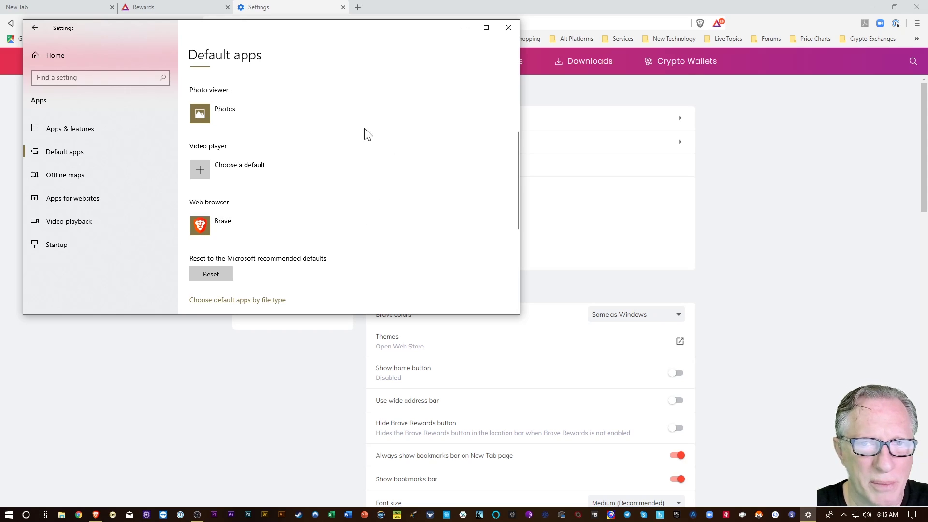
# - Close Windows Settings and return to the Brave Rewards page showing 30.3 BAT
pyautogui.click(508, 28)
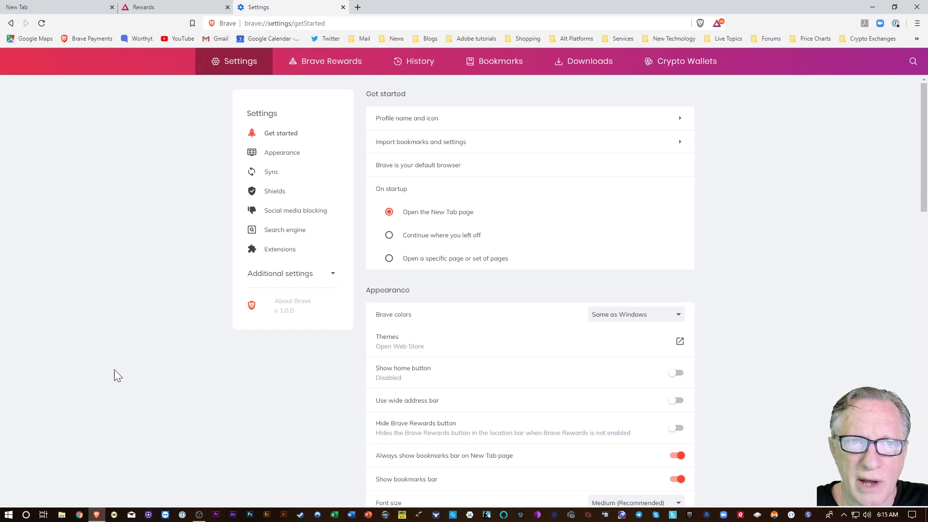
pyautogui.click(334, 63)
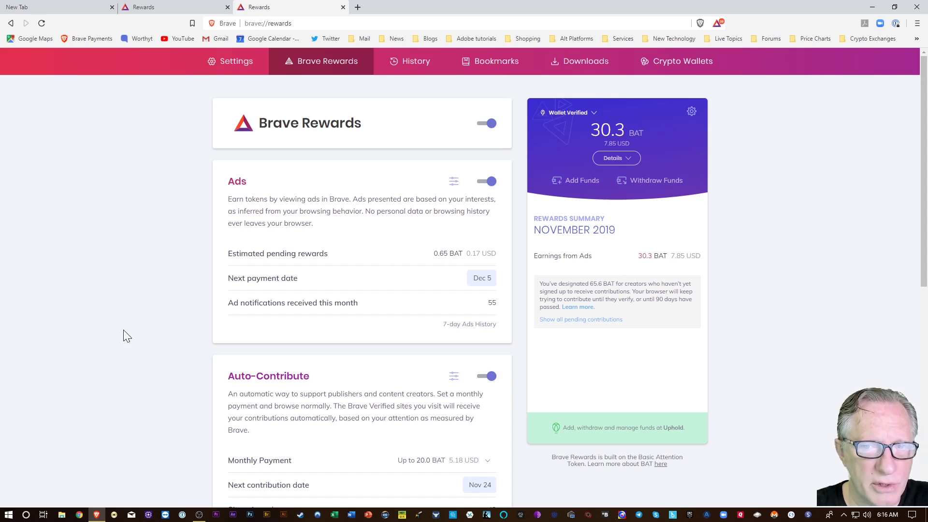
pyautogui.scroll(-4, 114, 376)
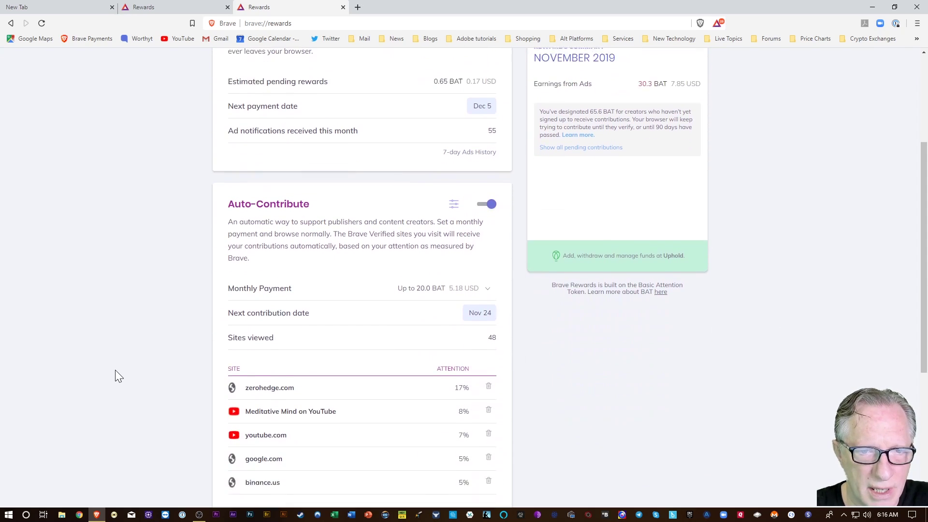
pyautogui.scroll(-1, 115, 370)
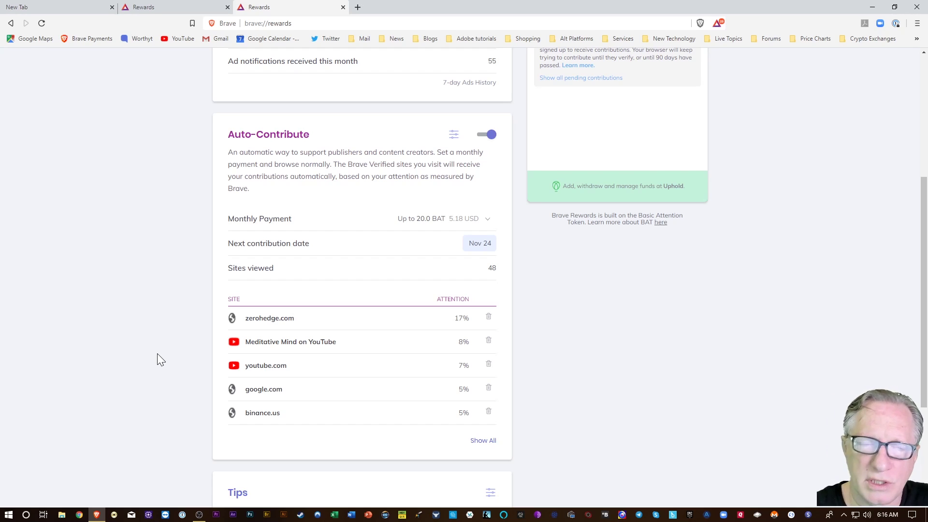
pyautogui.scroll(5, 157, 357)
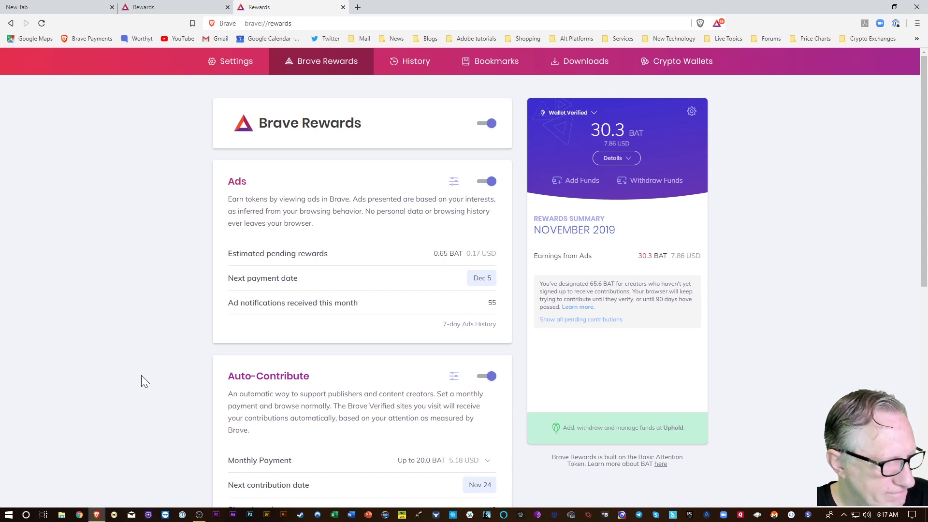
# - Review the Ads settings, keeping the limit at 5 ads per hour
pyautogui.click(453, 183)
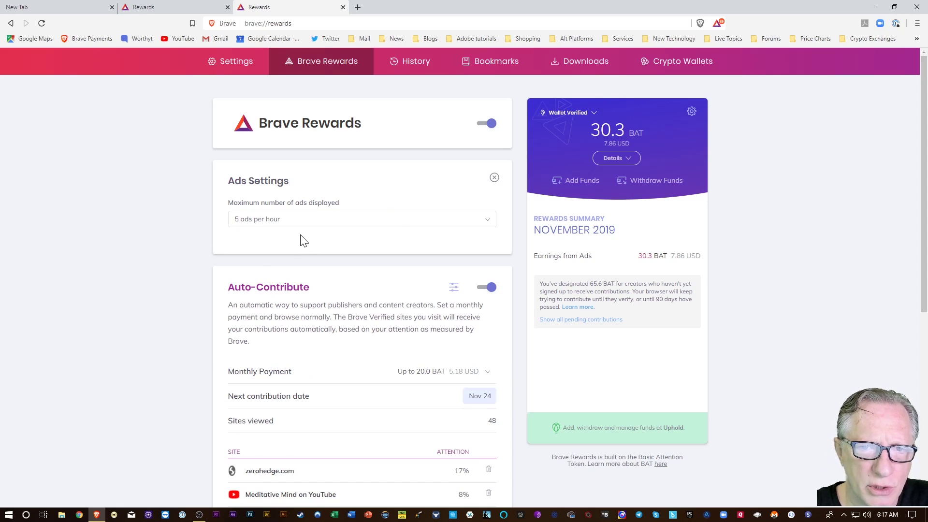
pyautogui.click(490, 222)
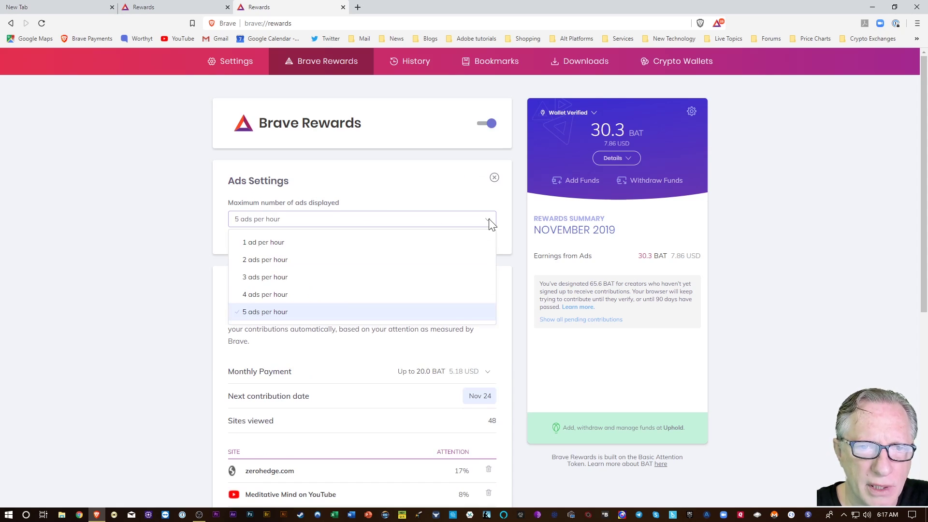
pyautogui.click(489, 222)
pyautogui.scroll(-2, 266, 308)
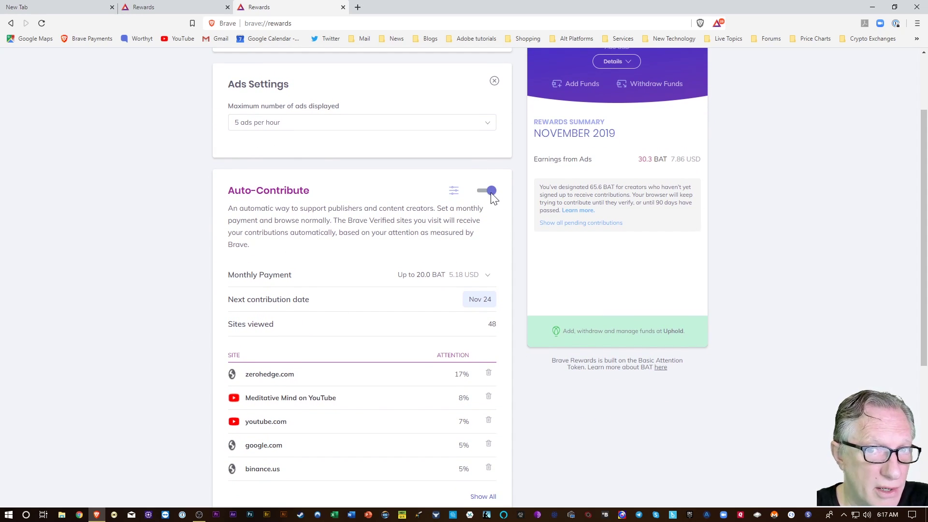
# - Review the Auto-Contribute settings unchanged, then switch Brave Rewards off
pyautogui.click(453, 192)
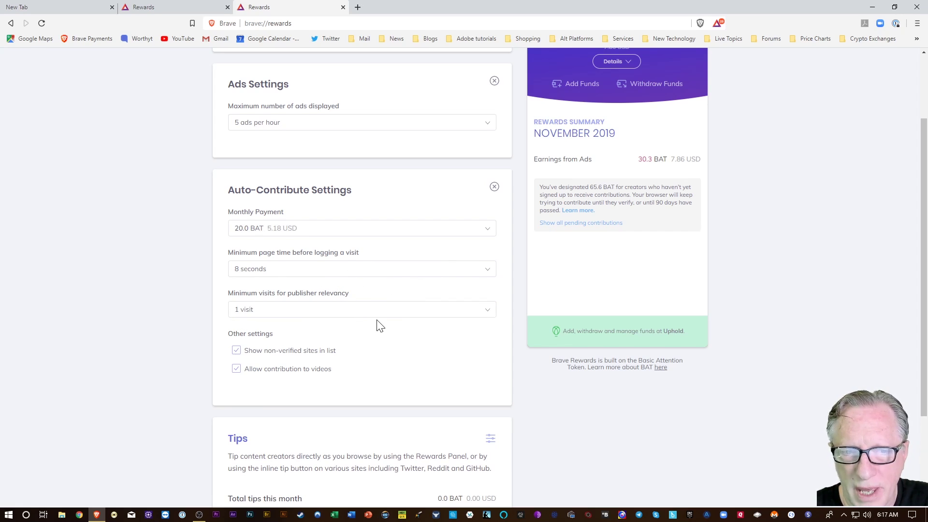
pyautogui.scroll(-2, 376, 324)
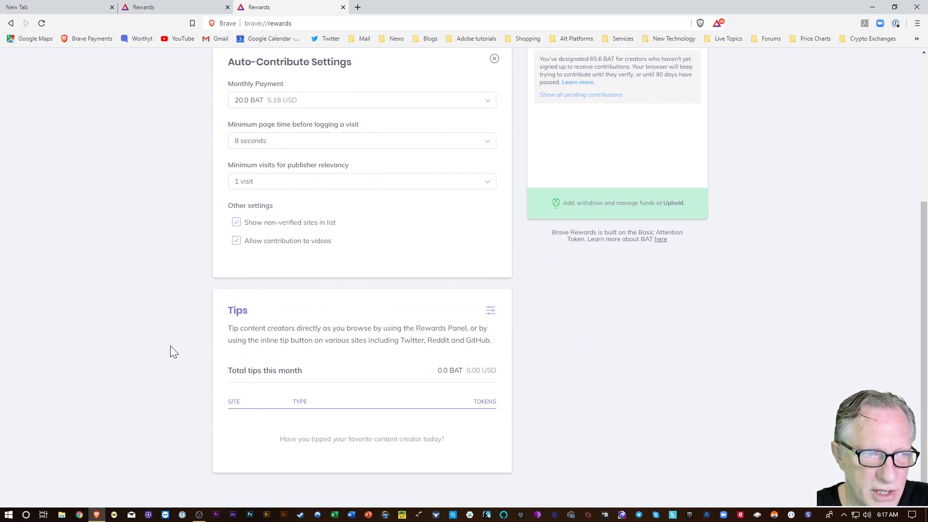
pyautogui.scroll(5, 162, 344)
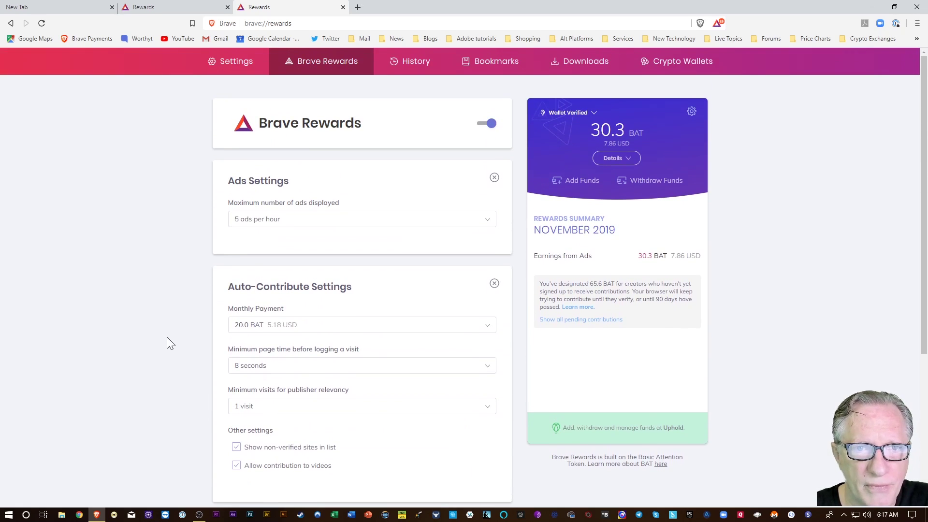
pyautogui.click(489, 123)
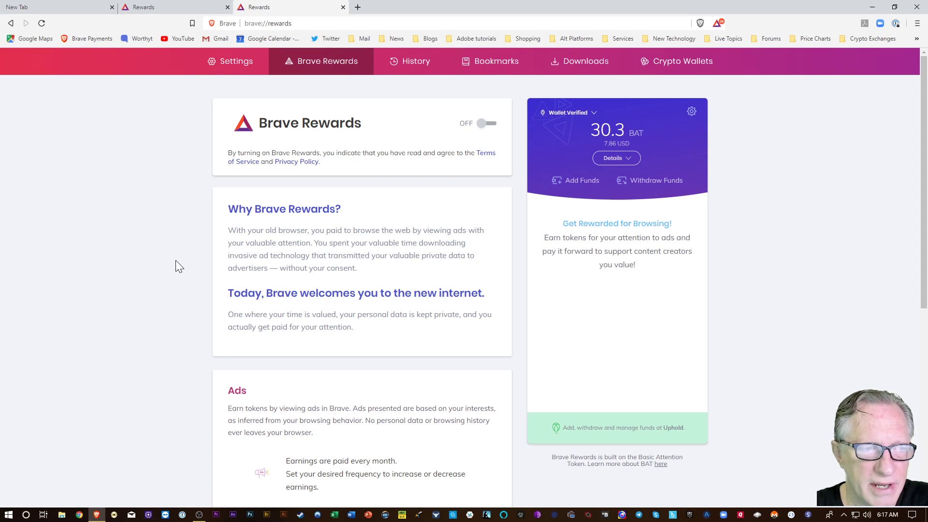
# - Toggle Brave Rewards on, off and on again, leaving it enabled
pyautogui.click(490, 124)
pyautogui.click(489, 123)
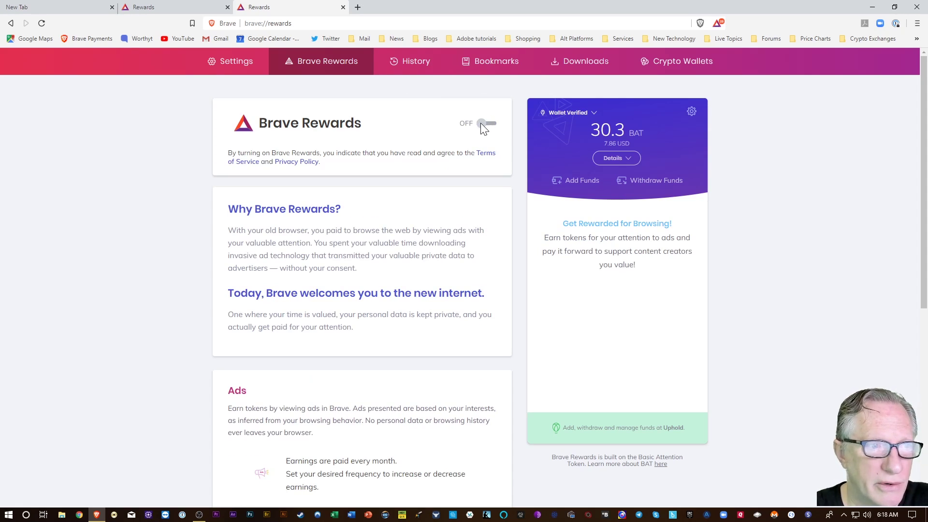
pyautogui.click(482, 123)
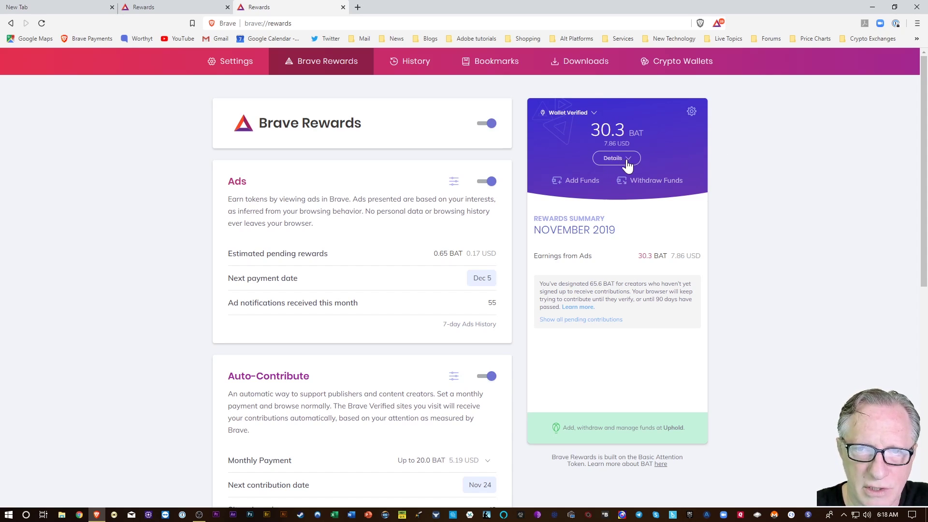
# - Sign in to Uphold with saved credentials to view the 30.30 BAT Brave Browser card, then return to Rewards
pyautogui.click(650, 183)
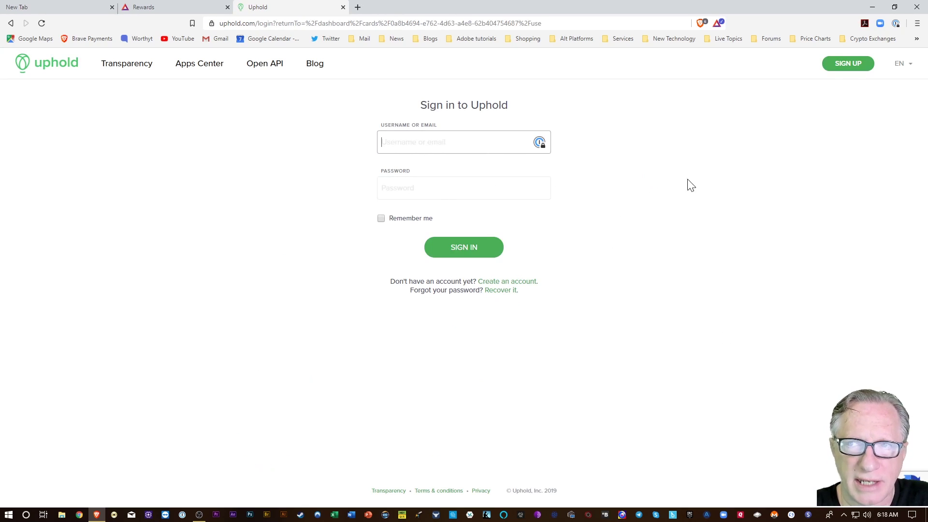
pyautogui.click(895, 23)
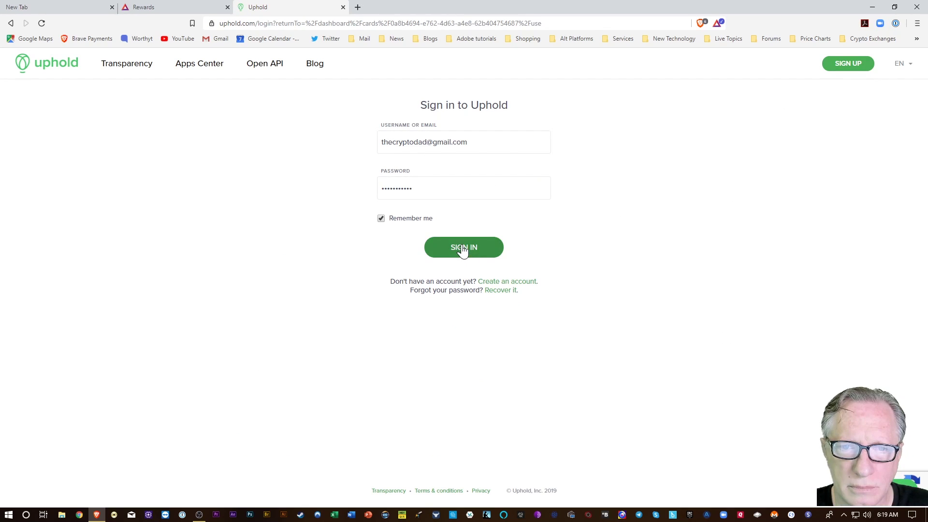
pyautogui.click(459, 249)
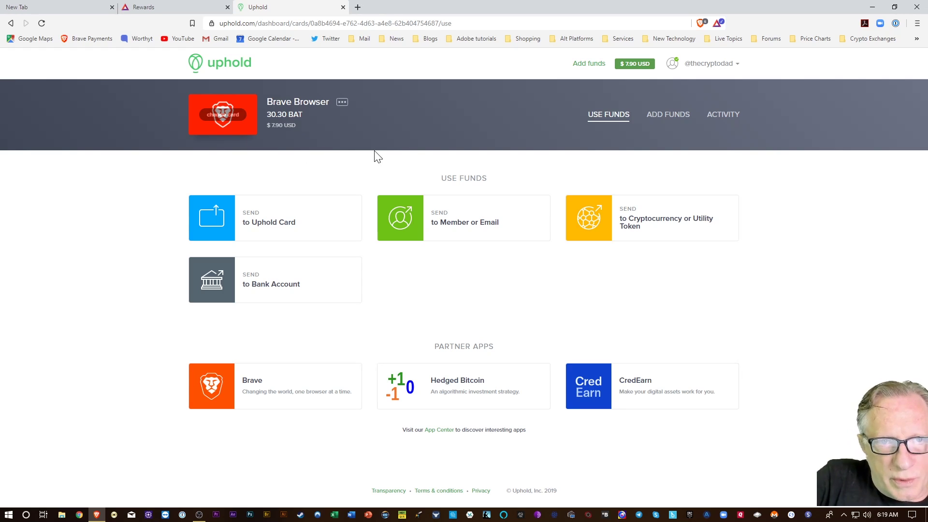
pyautogui.hotkey('ctrl', 'shift', 'Tab')
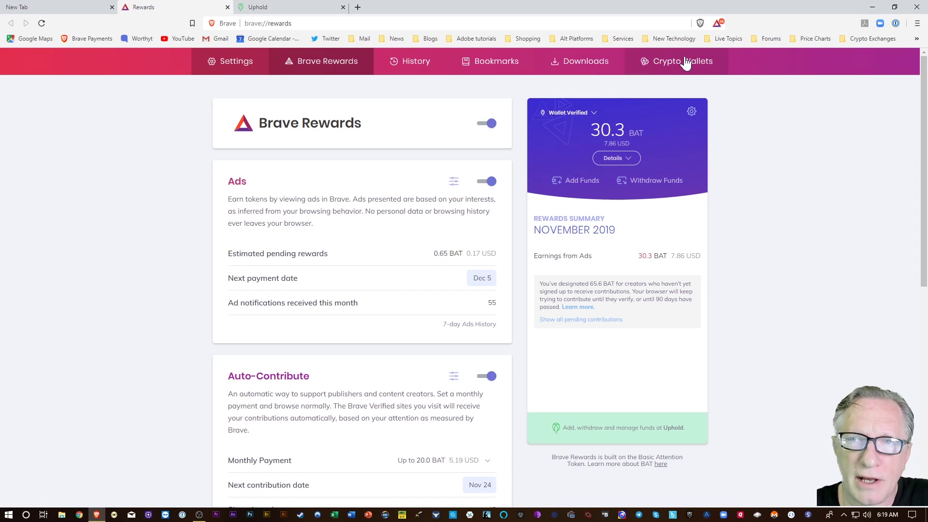
# - Open the Crypto Wallets page from the top navigation bar
pyautogui.click(670, 65)
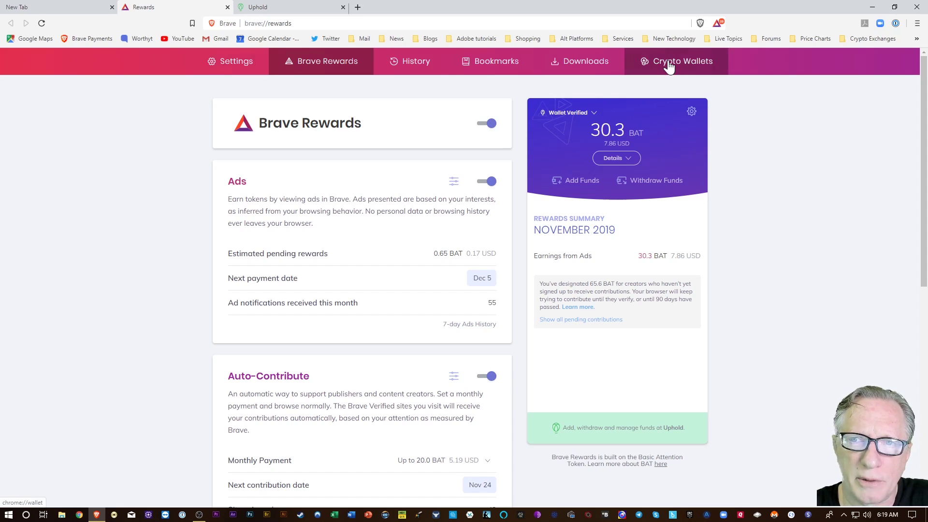